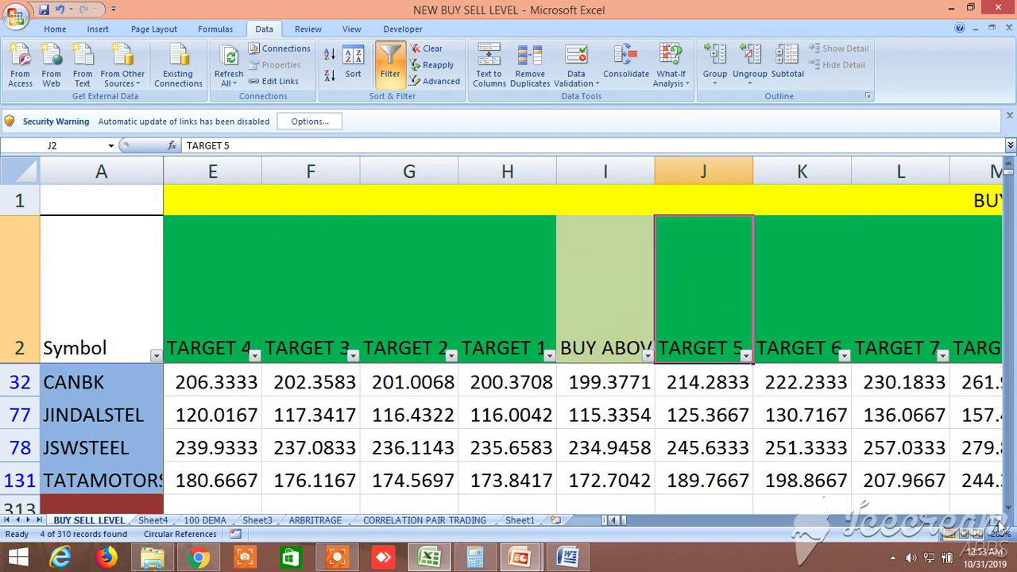
Step: Examine the buy-side TARGET 1 to TARGET 8 columns of the filtered stocks, selecting the TARGET 8, TARGET 3 and TARGET 4 headers
left_click(997, 521)
left_click(893, 301)
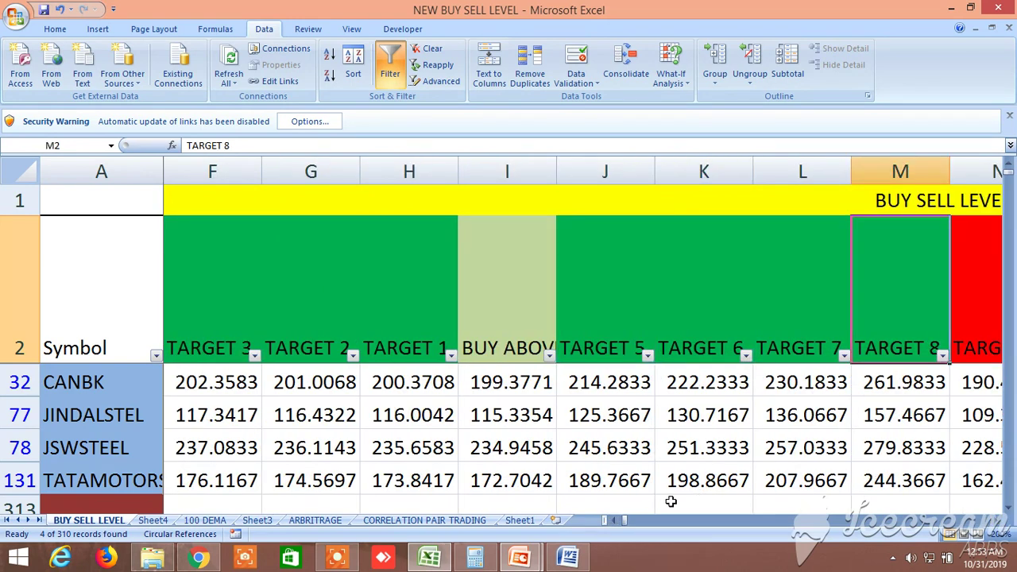
left_click(617, 522)
left_click(616, 522)
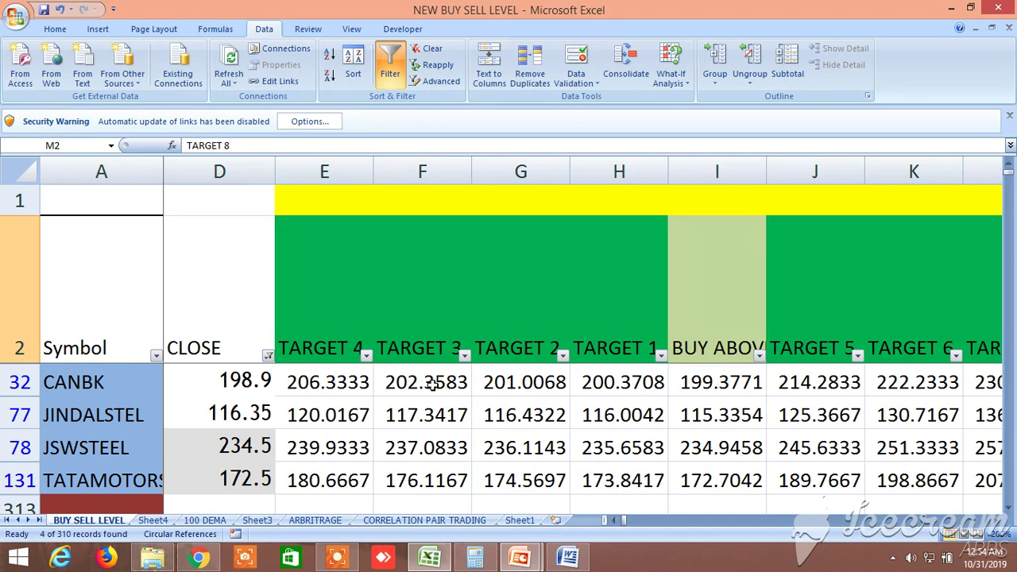
left_click(429, 337)
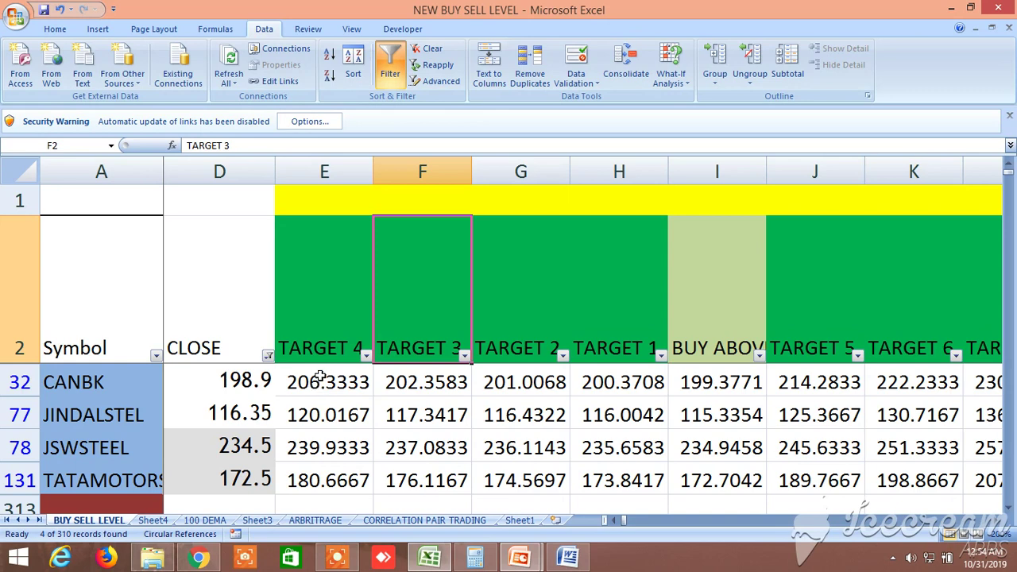
left_click(339, 321)
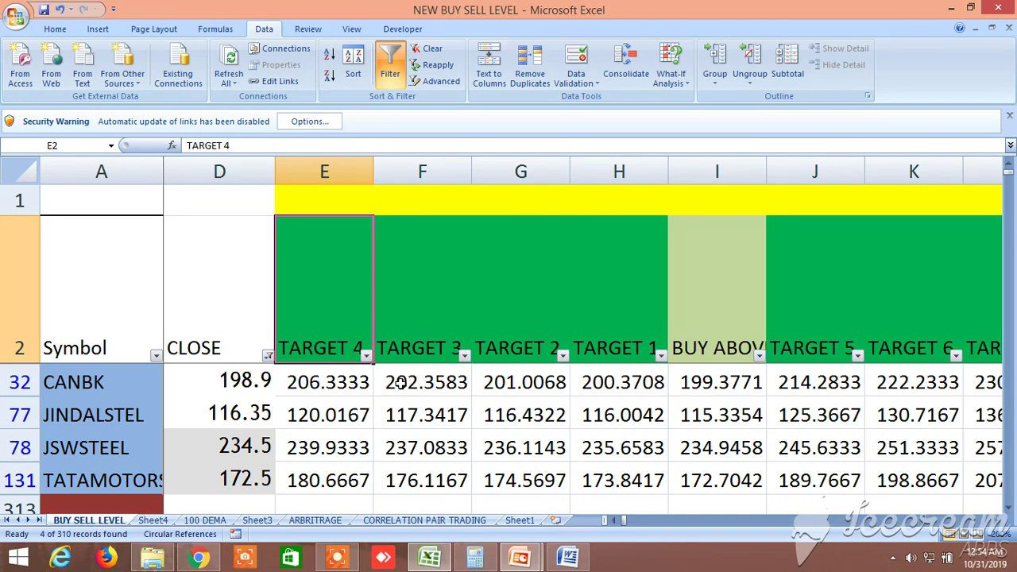
Step: Examine the SELL BELOW column and the sell-side target columns for the filtered stocks
left_click(1002, 525)
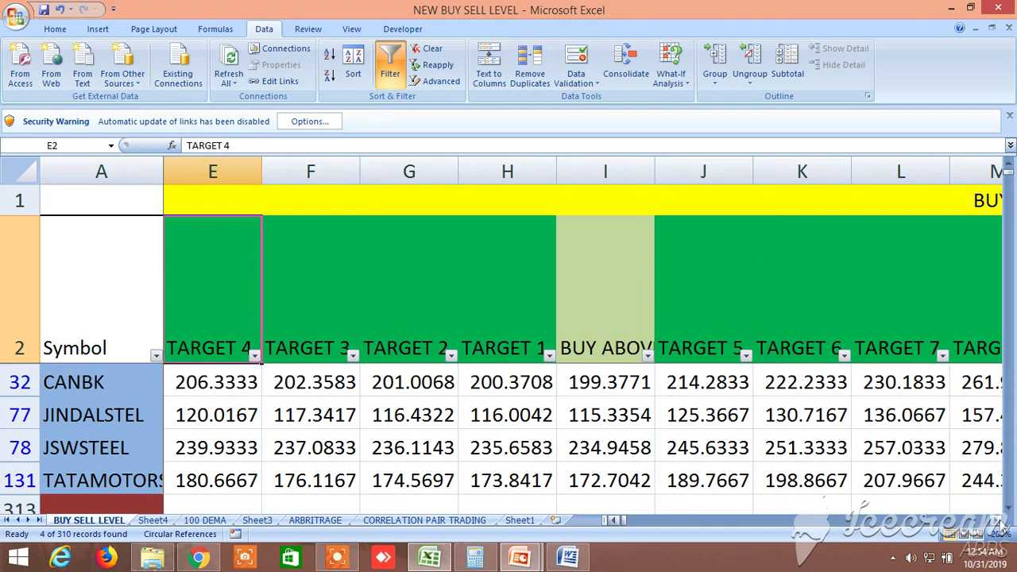
left_click(1002, 526)
left_click(1002, 526)
left_click(1002, 526)
left_click(1002, 525)
left_click(1002, 526)
left_click(1002, 526)
left_click(1003, 526)
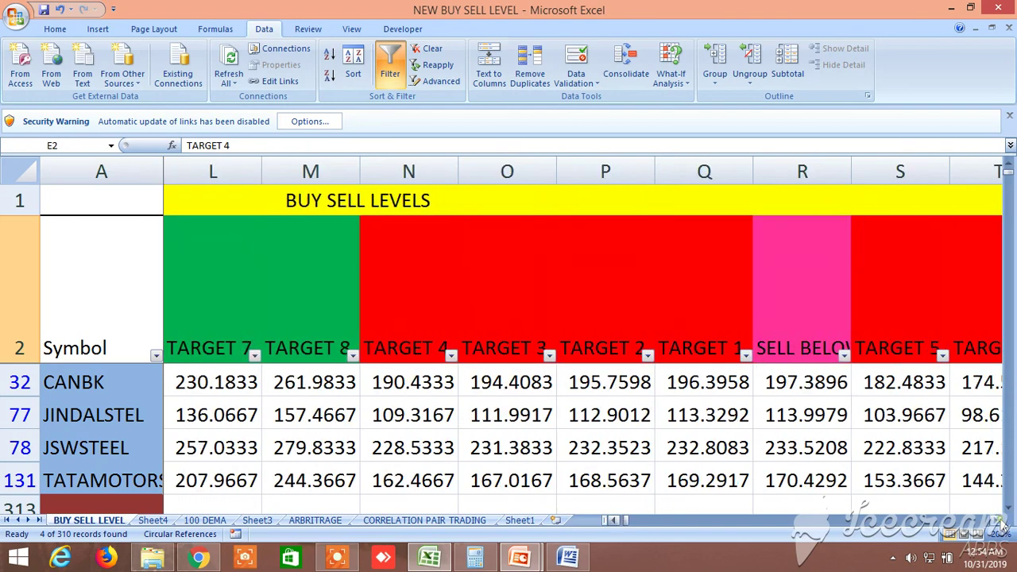
left_click(1002, 526)
left_click(1003, 526)
left_click(1002, 526)
left_click(1002, 525)
left_click(1003, 526)
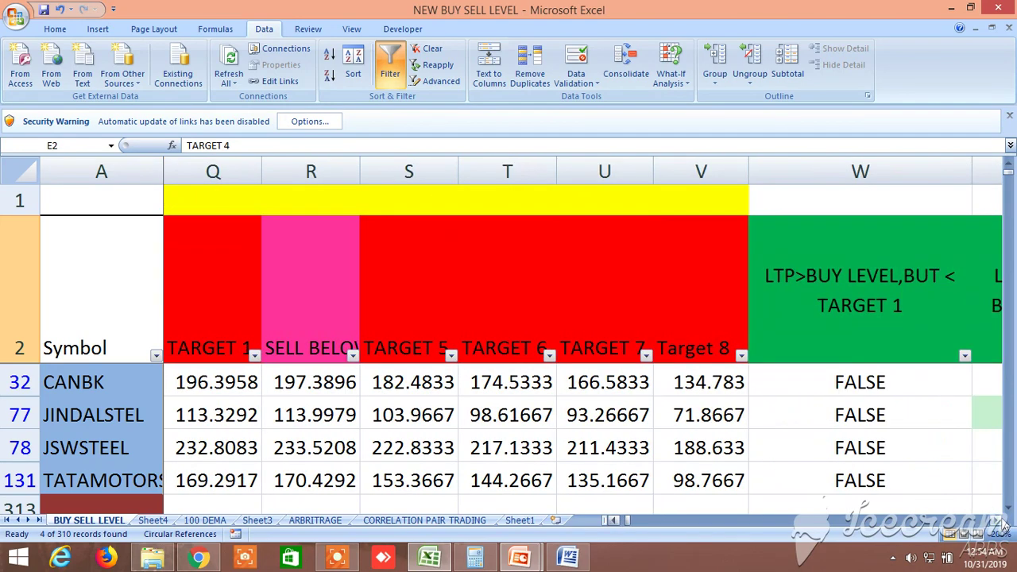
Step: Review the ALTERNATIVE BUY SELL LEVELS columns of the filtered stocks, covering both the buy and sell targets
left_click_drag(1002, 525, 1003, 526)
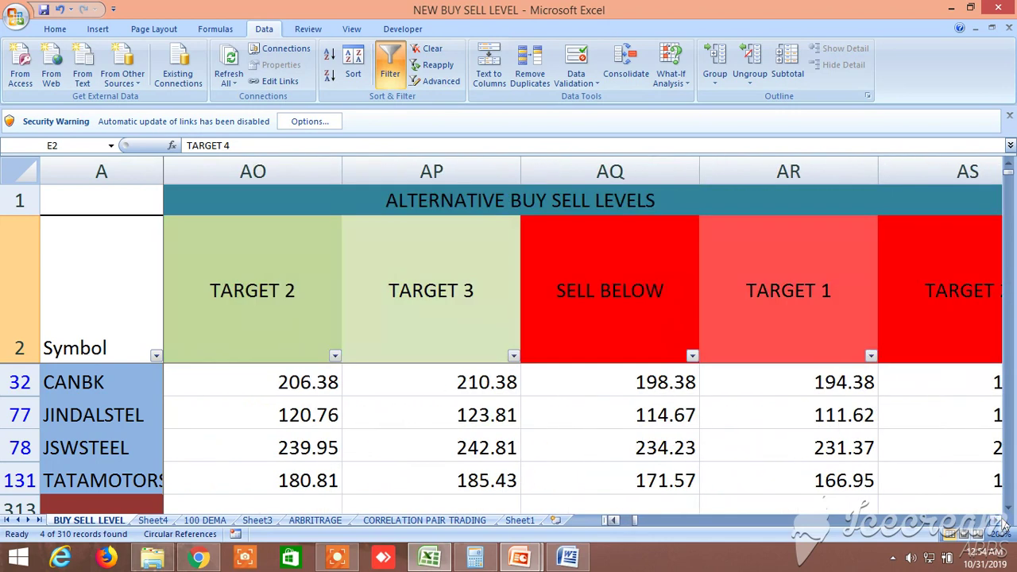
left_click(611, 521)
left_click(612, 521)
left_click(611, 521)
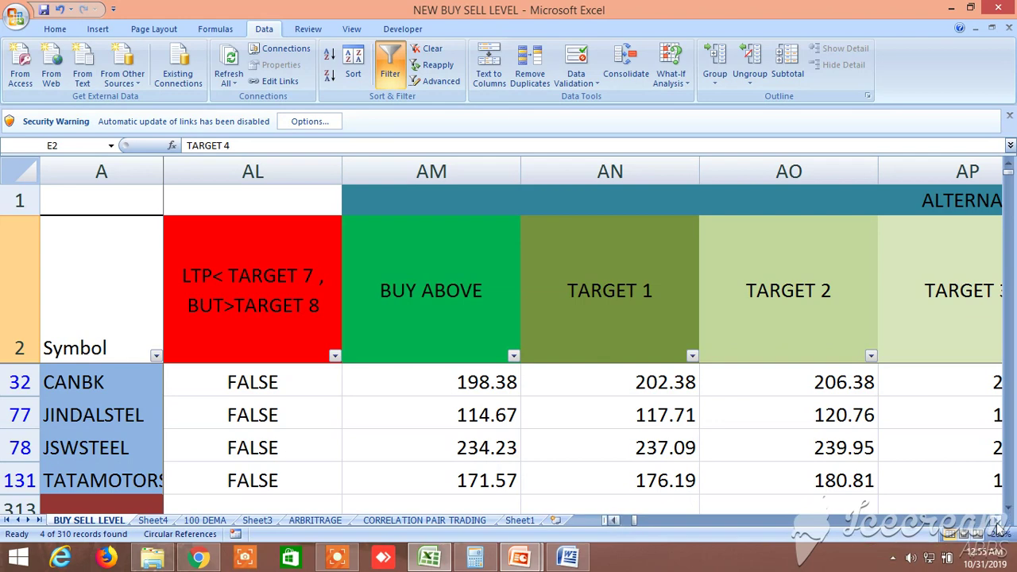
left_click(999, 521)
left_click(998, 521)
left_click(998, 521)
left_click(998, 521)
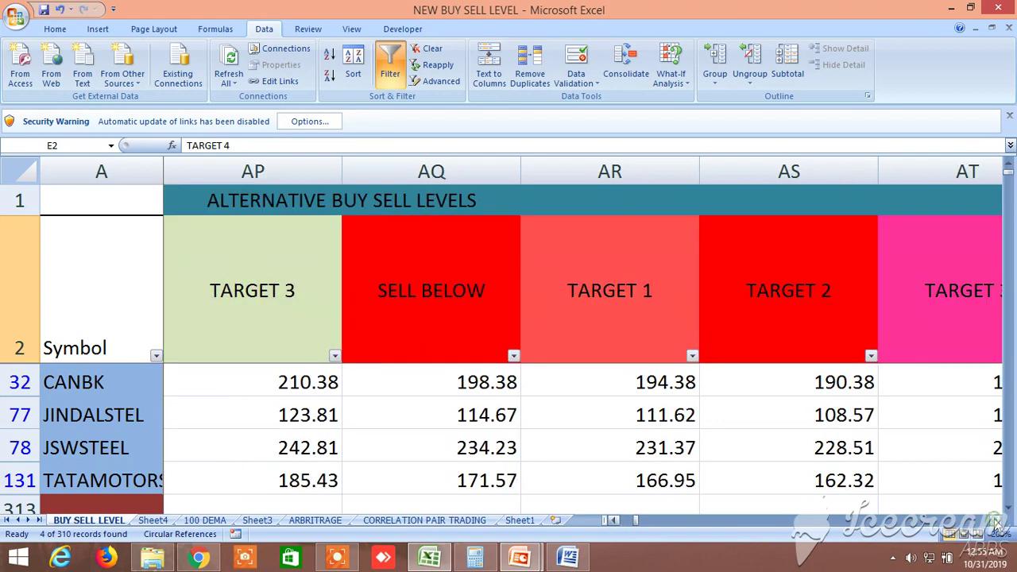
left_click(997, 521)
Step: Review the FIBONACCI LEVEL and PIVOT POINT columns for the filtered stocks
left_click_drag(998, 521, 994, 521)
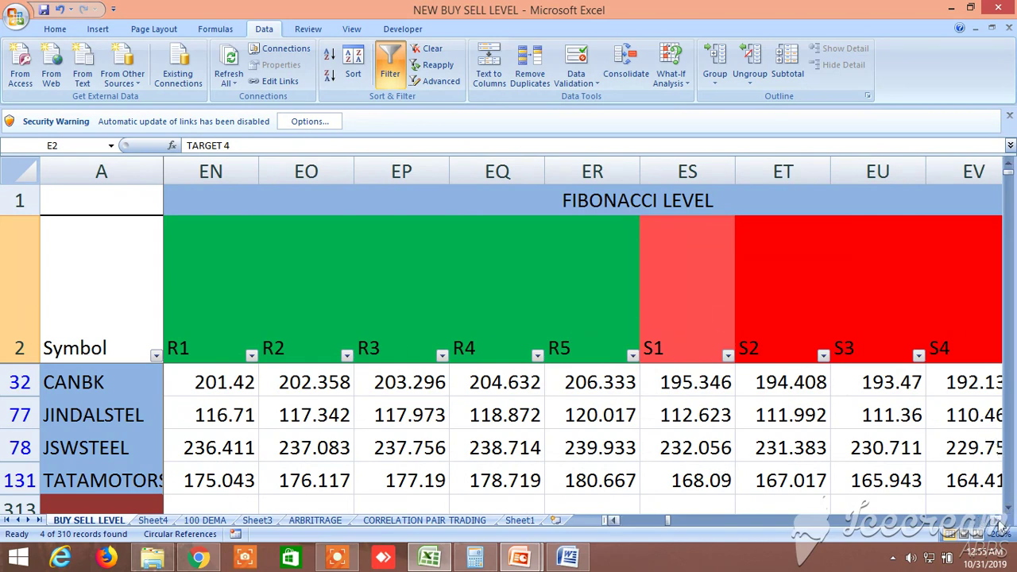
left_click_drag(998, 524, 997, 524)
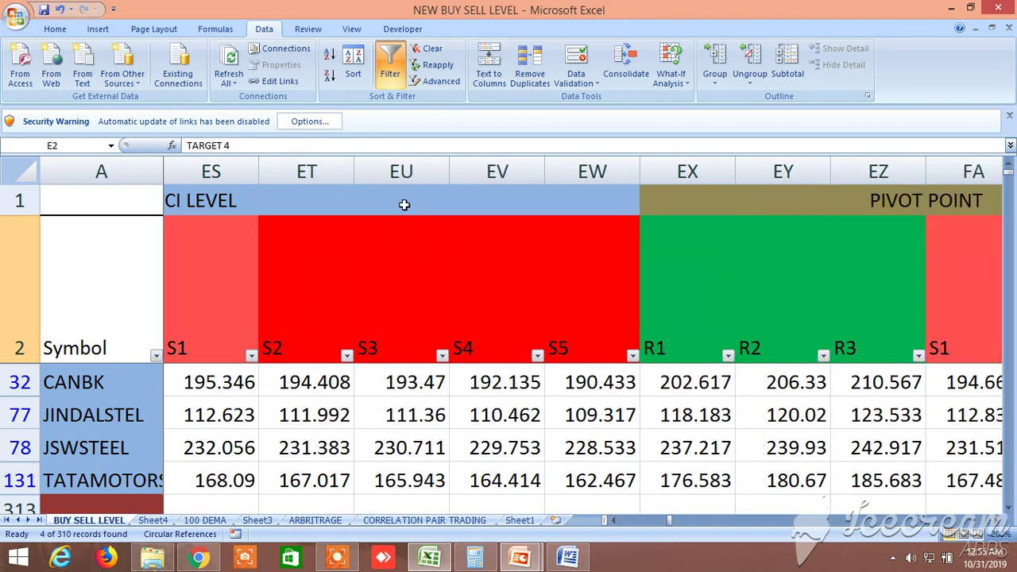
left_click(998, 524)
left_click(997, 524)
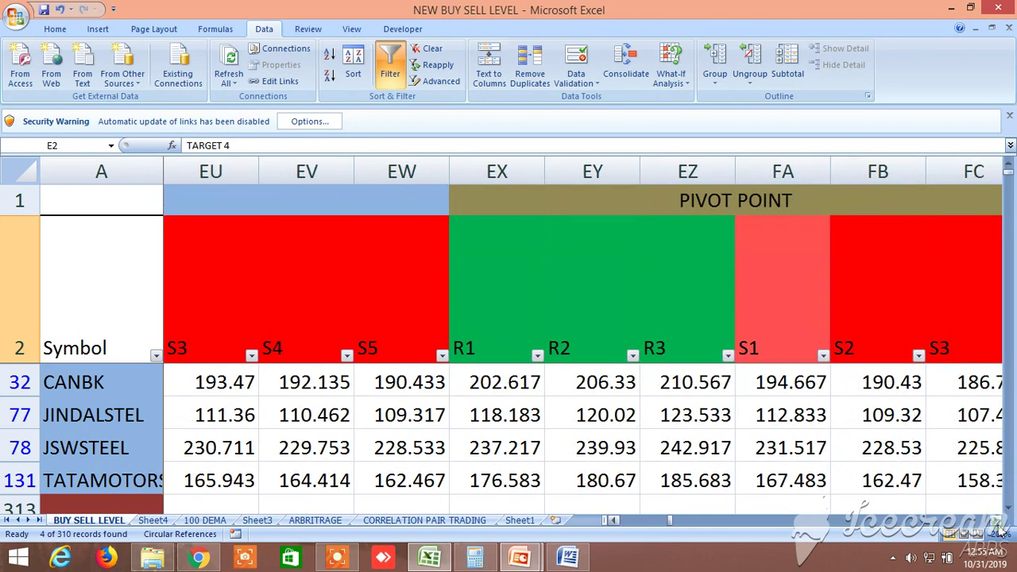
Step: Remove the filter from the BUY SELL LEVEL sheet
left_click_drag(671, 524, 624, 525)
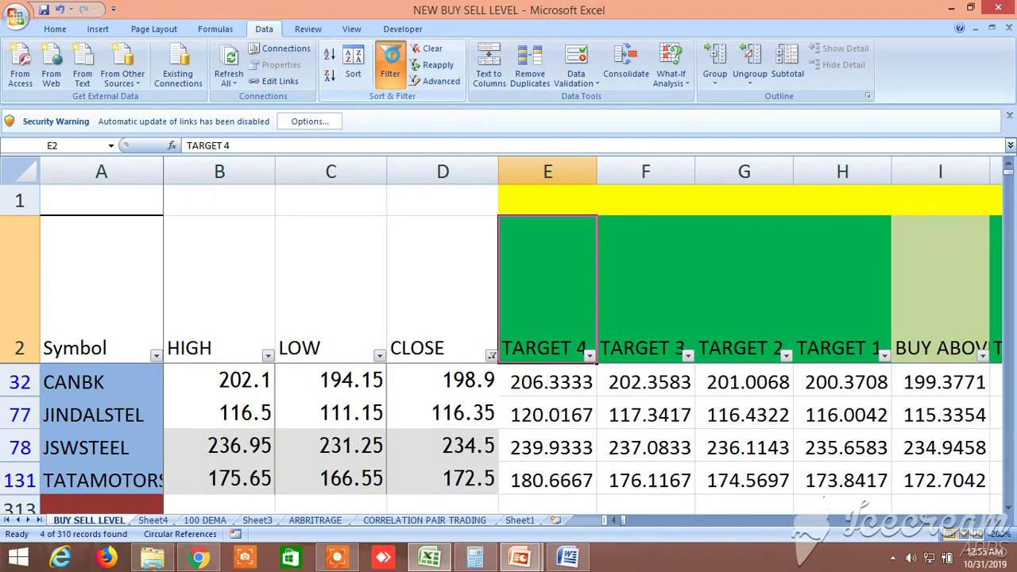
left_click(390, 63)
Step: Look through the full symbol list of stocks and commodities and locate the BANKNIFTY and NIFTY index and futures rows
scroll(216, 468, "down", 14)
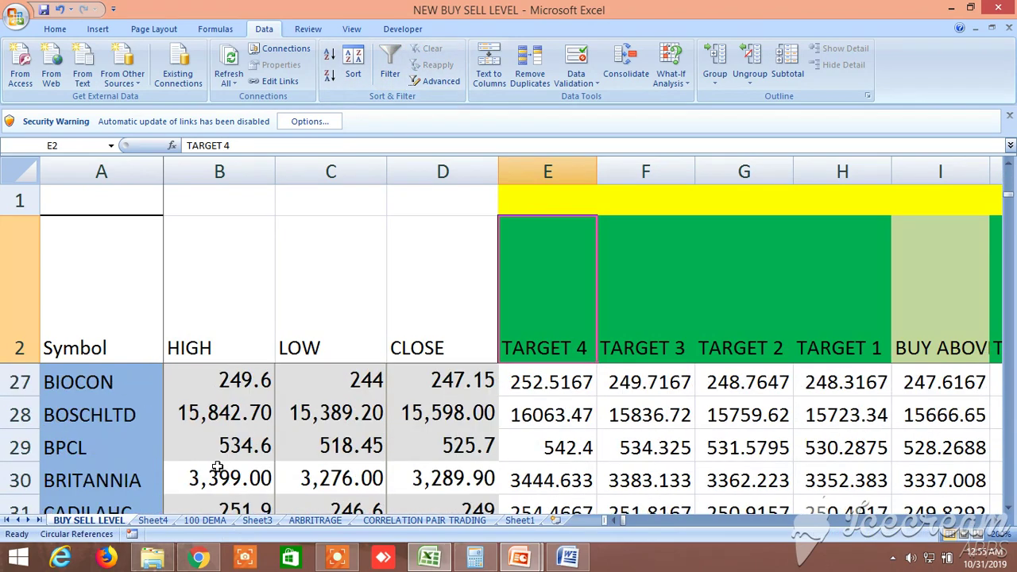
scroll(217, 466, "down", 20)
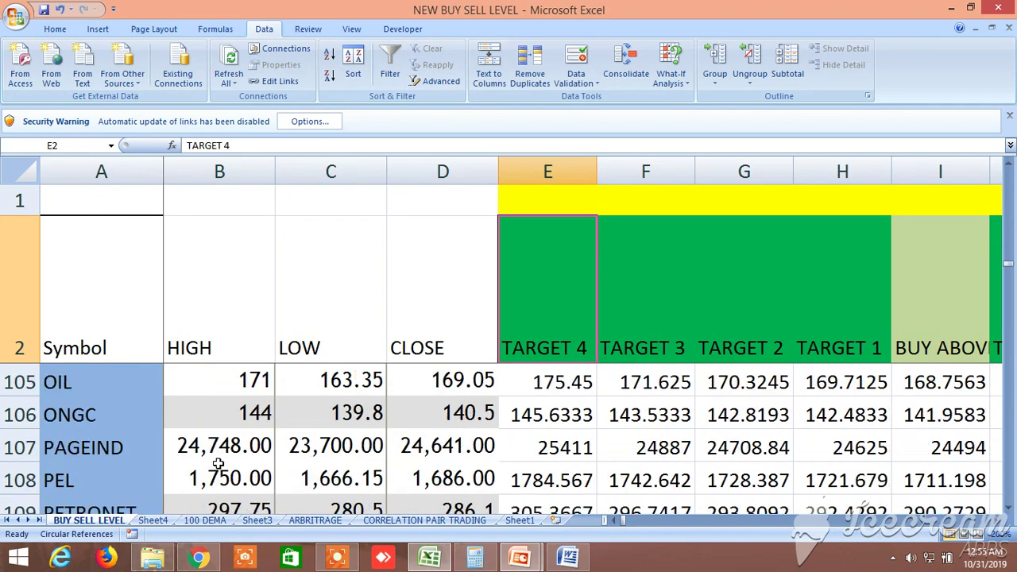
scroll(217, 463, "down", 9)
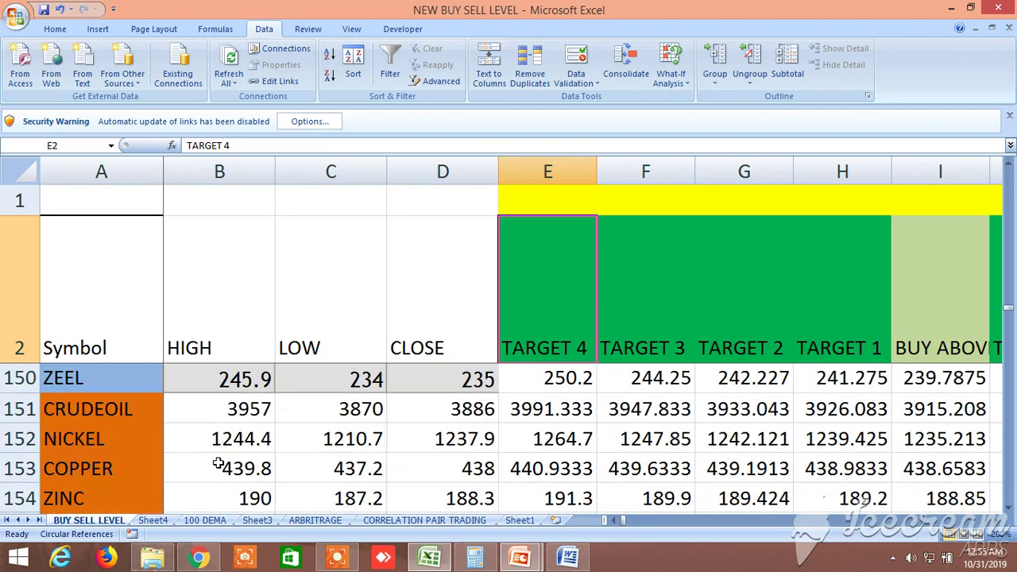
scroll(217, 464, "down", 4)
scroll(217, 463, "up", 1)
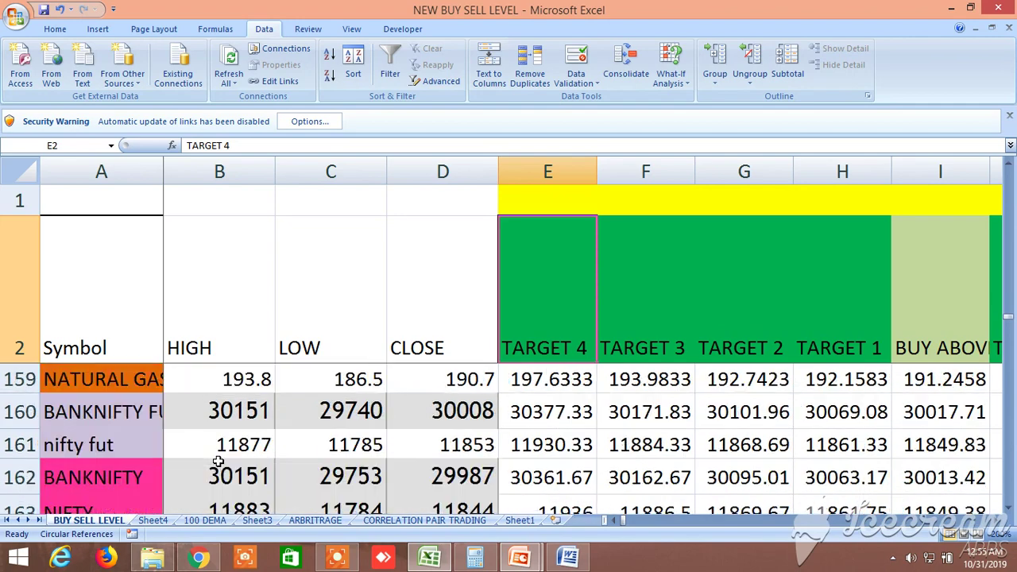
scroll(218, 460, "down", 4)
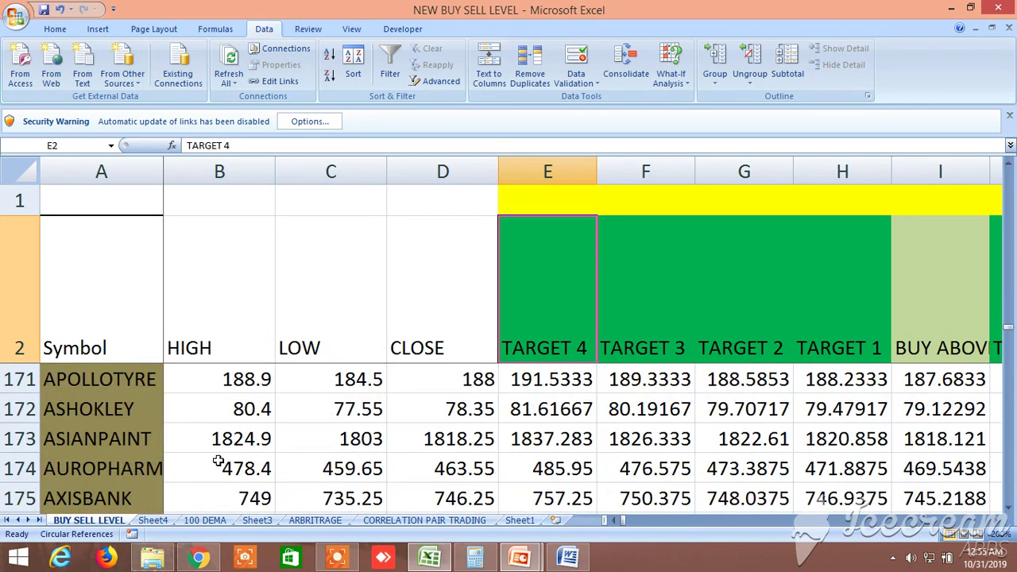
scroll(217, 461, "up", 8)
scroll(217, 461, "down", 4)
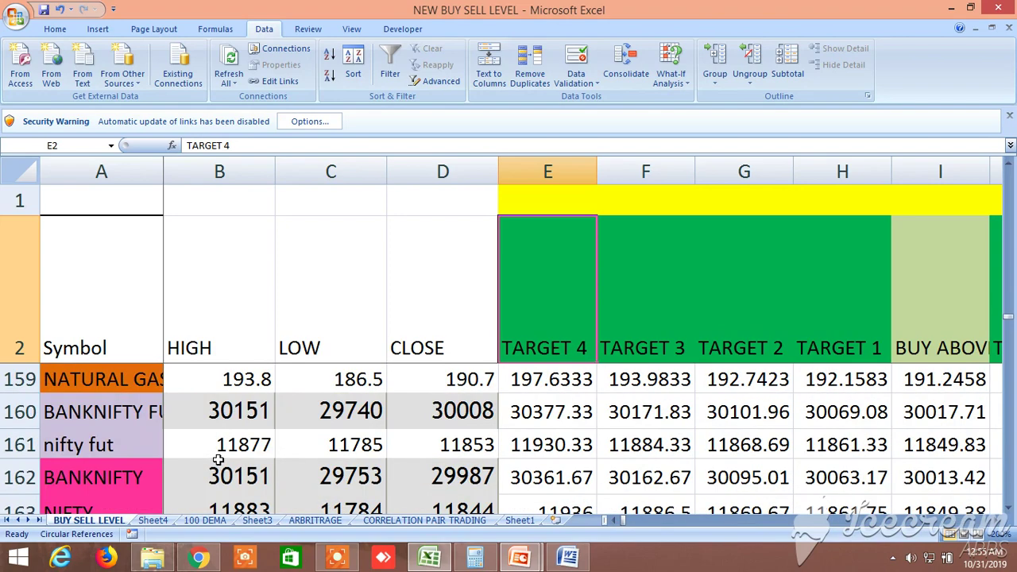
scroll(218, 460, "down", 1)
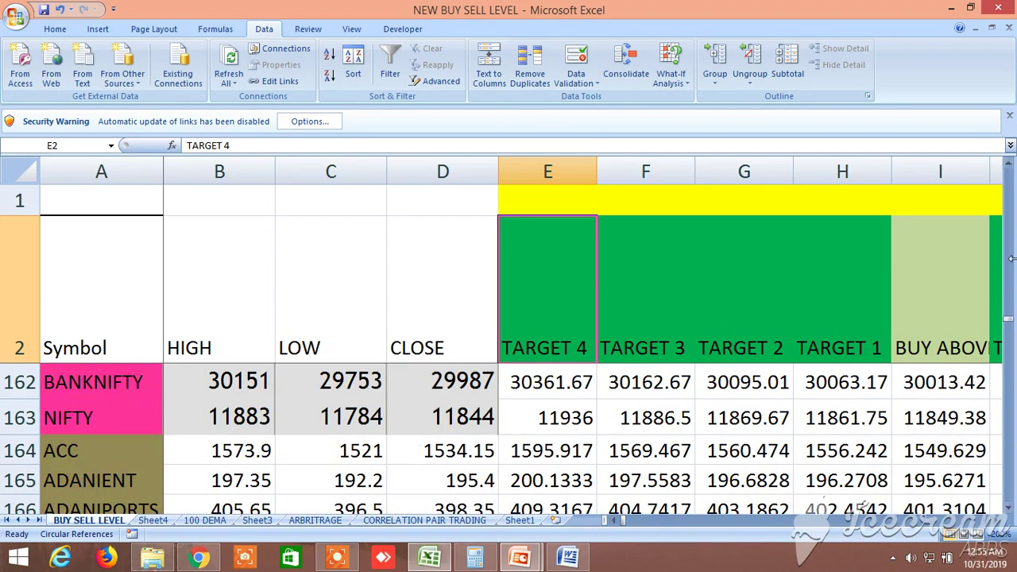
left_click(1007, 163)
left_click(1008, 162)
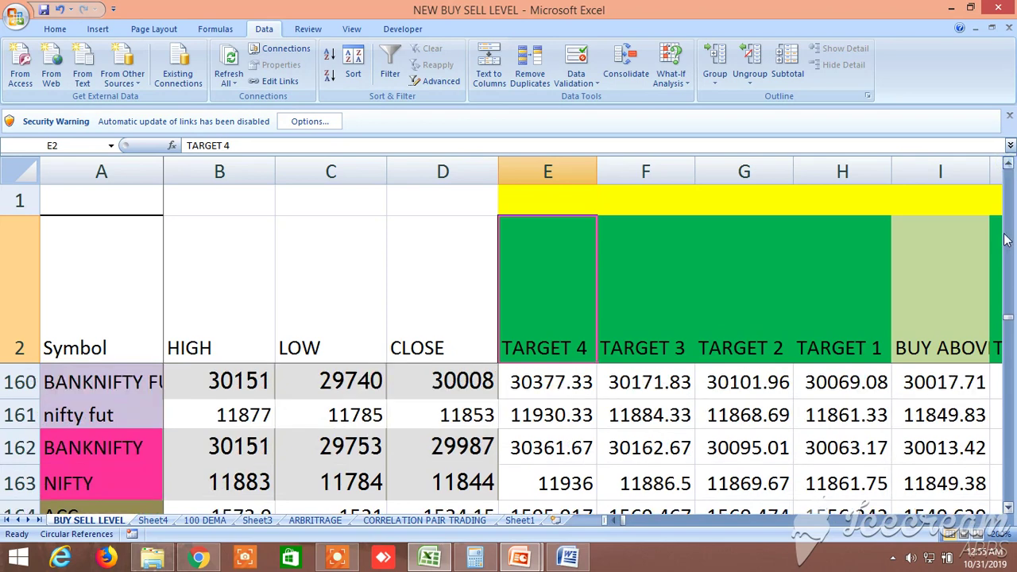
Step: Examine the BANKNIFTY and NIFTY buy levels, selecting the BUY ABOVE header beside the target columns
left_click(998, 521)
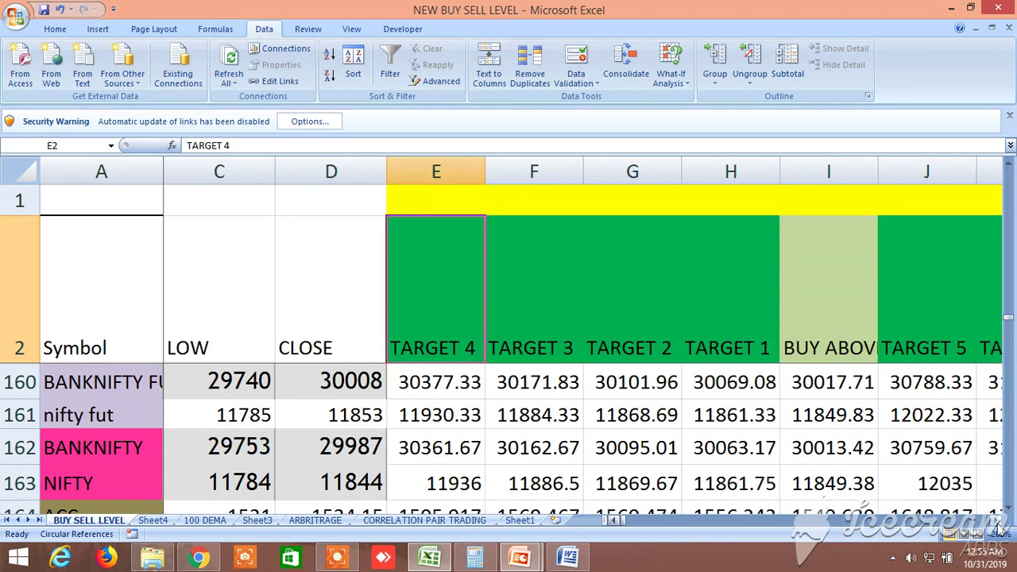
left_click(999, 521)
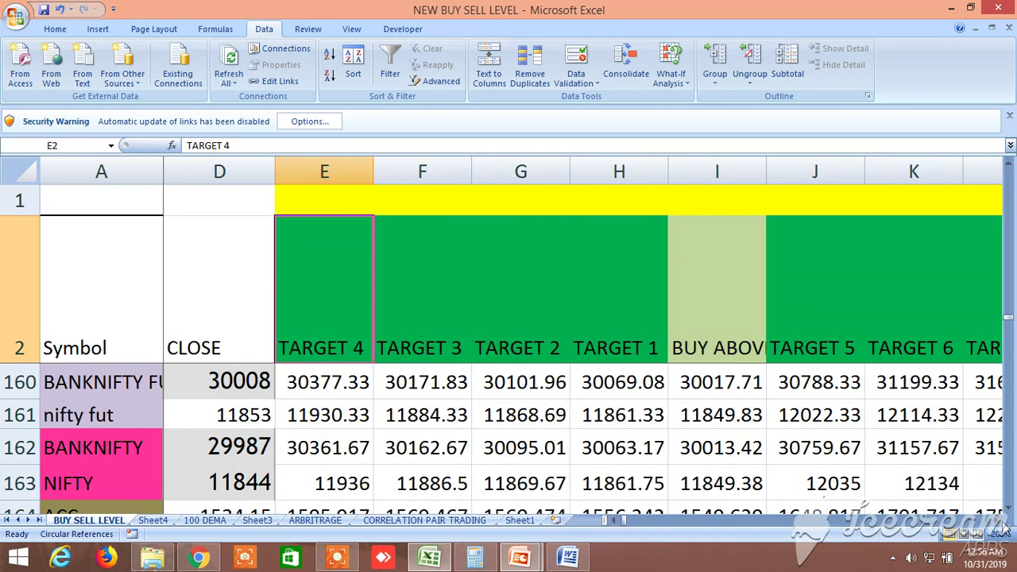
left_click(715, 294)
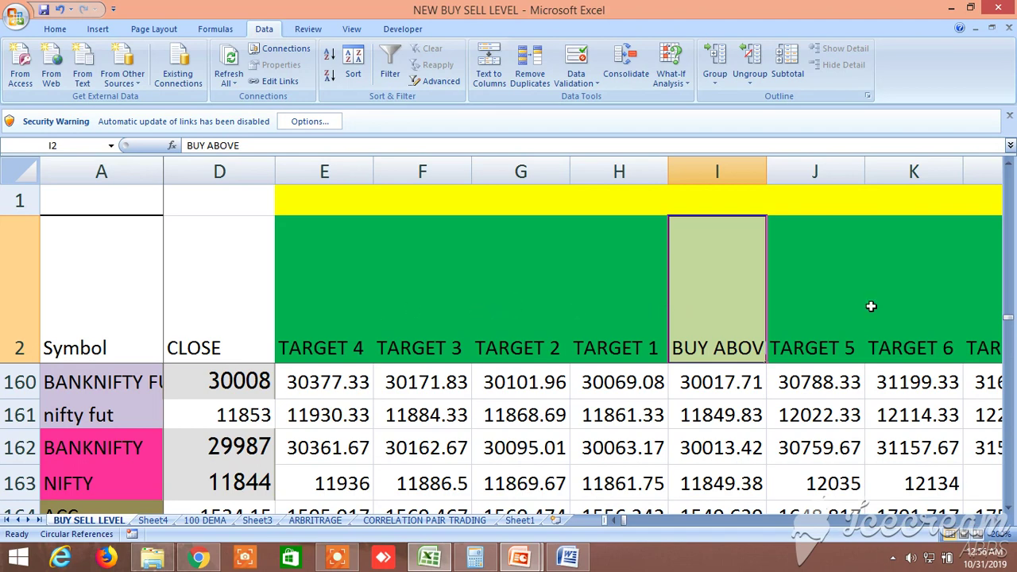
Step: Review the ALTERNATIVE BUY SELL LEVELS of the BANKNIFTY and NIFTY rows through to the advance and decline columns
left_click_drag(996, 526, 998, 528)
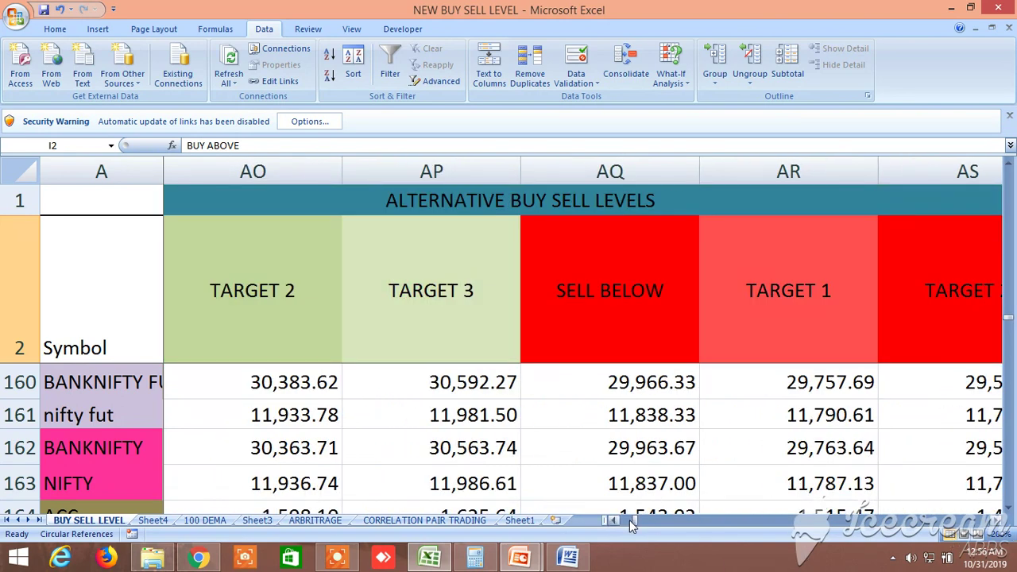
left_click(613, 520)
left_click(613, 520)
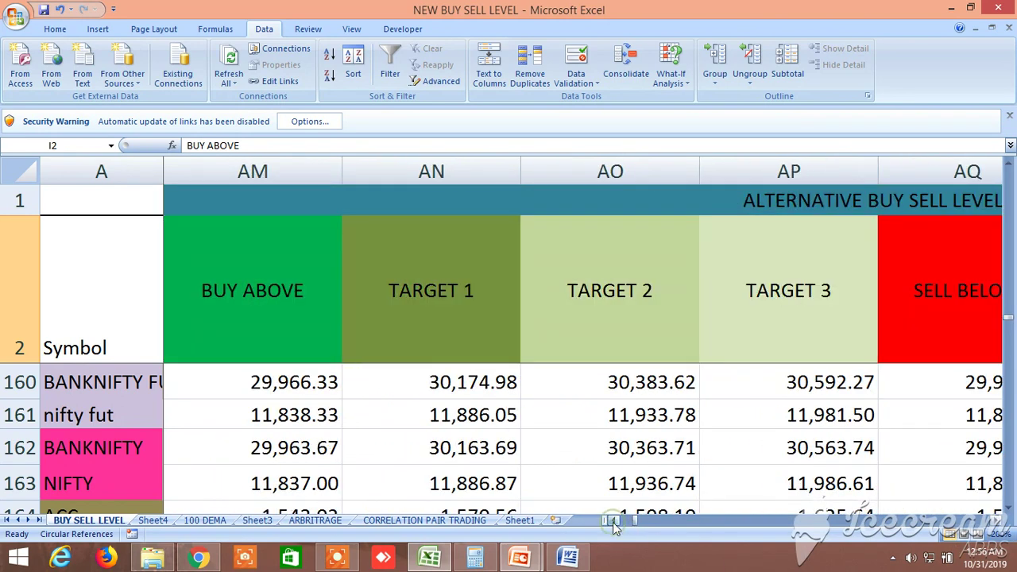
left_click(994, 528)
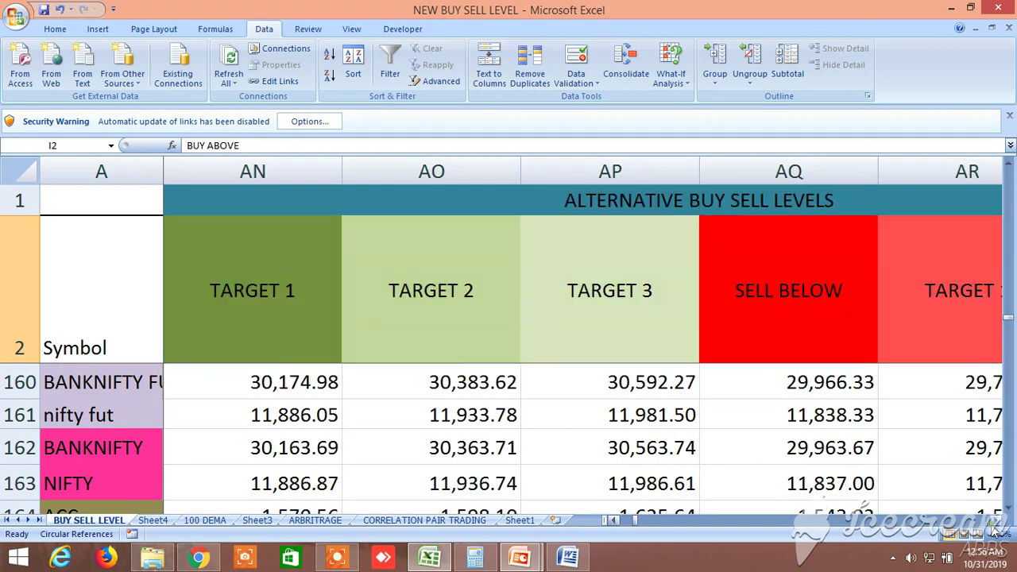
left_click(994, 528)
left_click(995, 528)
left_click(995, 528)
left_click(994, 527)
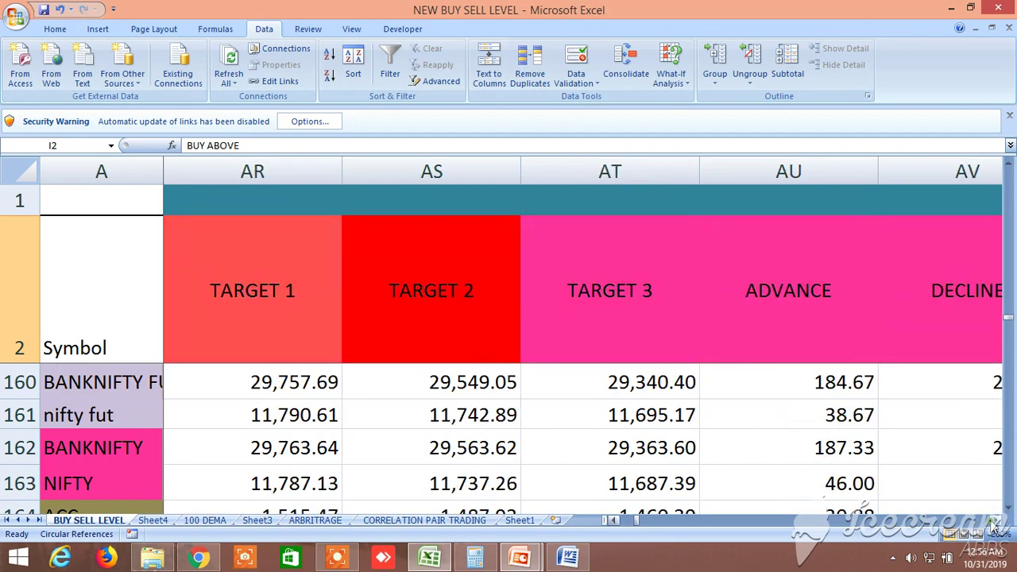
left_click(995, 527)
left_click(994, 527)
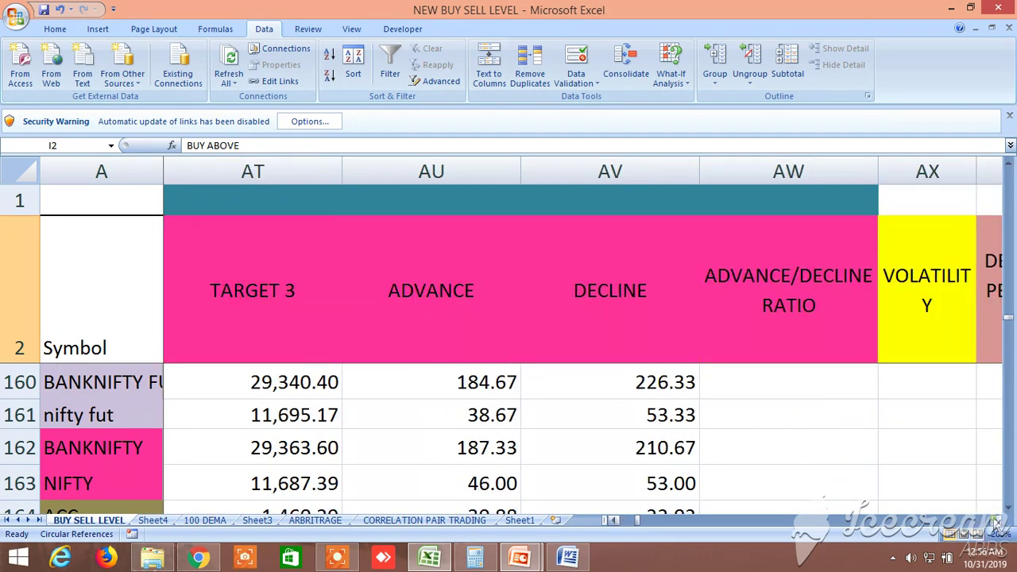
Step: Examine the daily prices, moving averages and 10/20 EMA and SMA cross signals in the BANKNIFTY and NIFTY rows
left_click(995, 527)
left_click(995, 527)
left_click(994, 527)
left_click(994, 527)
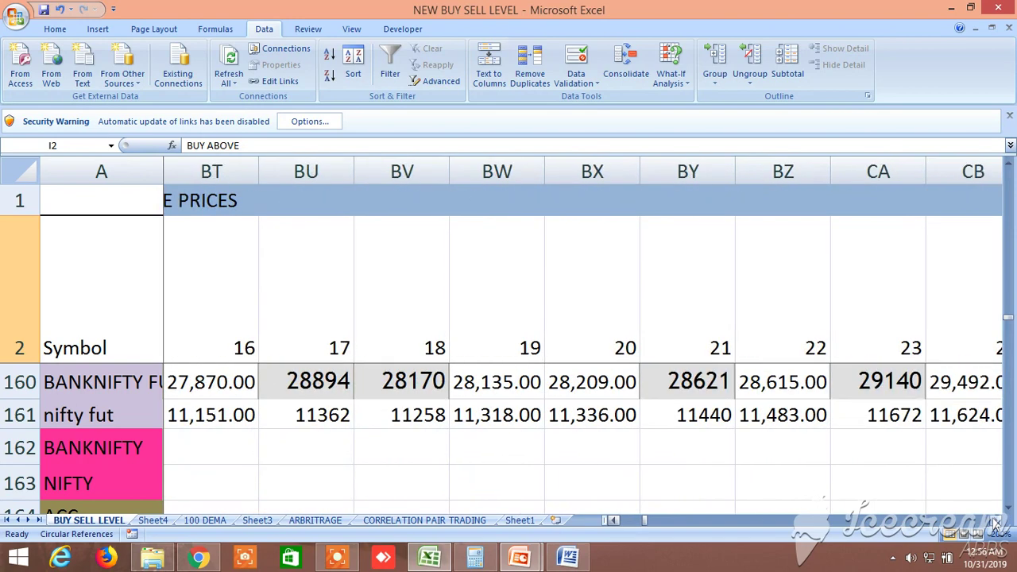
left_click(995, 527)
left_click(994, 528)
left_click(994, 524)
left_click(994, 524)
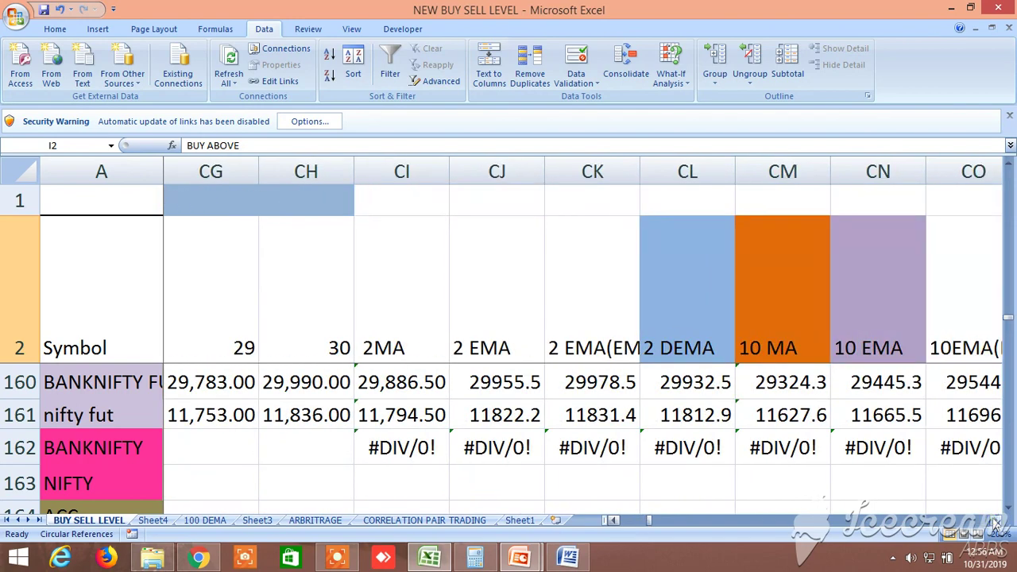
left_click(994, 525)
left_click(994, 524)
left_click(995, 524)
left_click(994, 525)
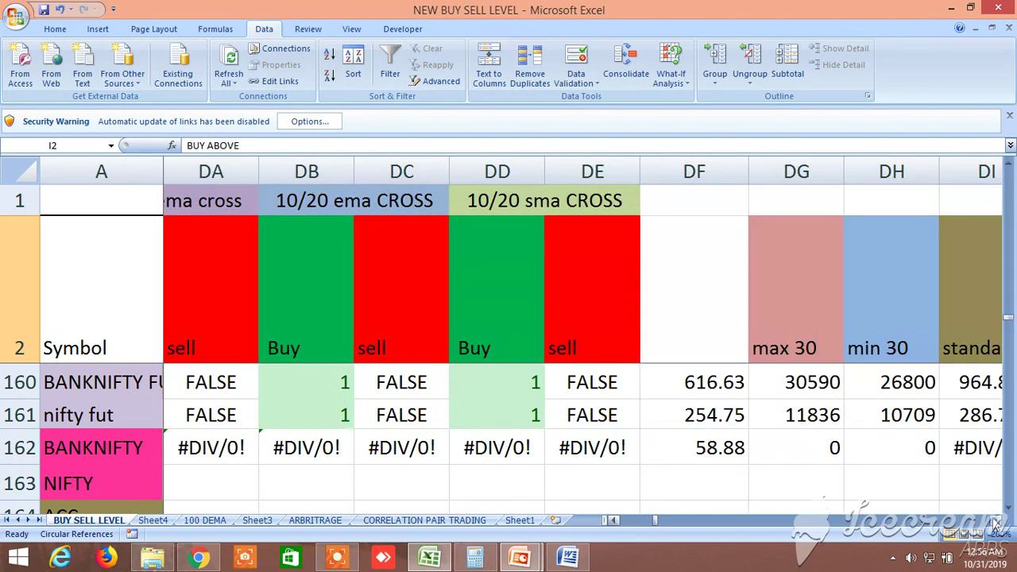
Step: Examine the NORMDIST 15, NORMDIST 5 and FIBONACCI LEVEL columns in the BANKNIFTY and NIFTY rows
left_click(994, 524)
left_click(995, 524)
left_click(995, 524)
left_click(994, 524)
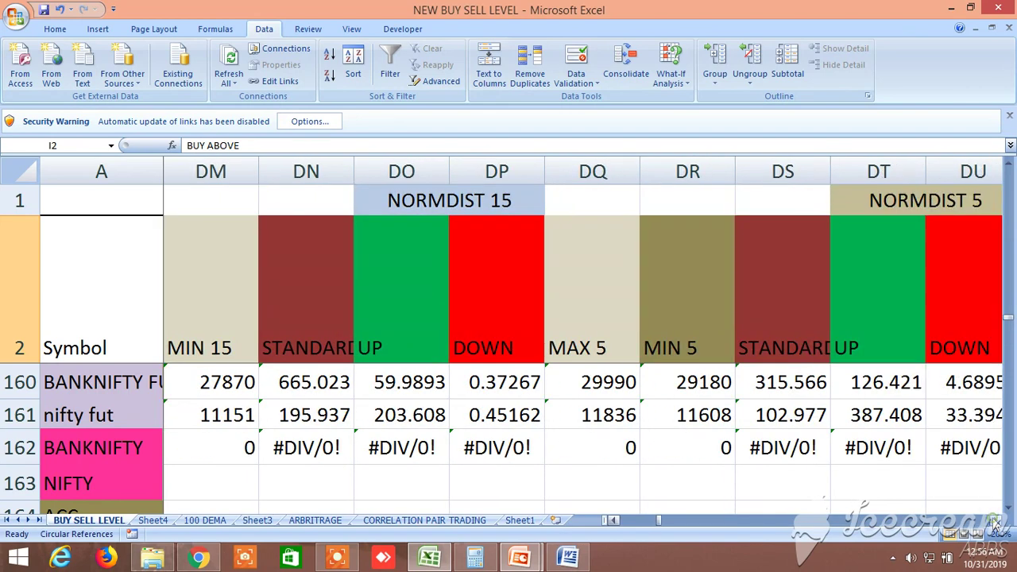
left_click(994, 524)
left_click(994, 524)
left_click(995, 524)
left_click(994, 524)
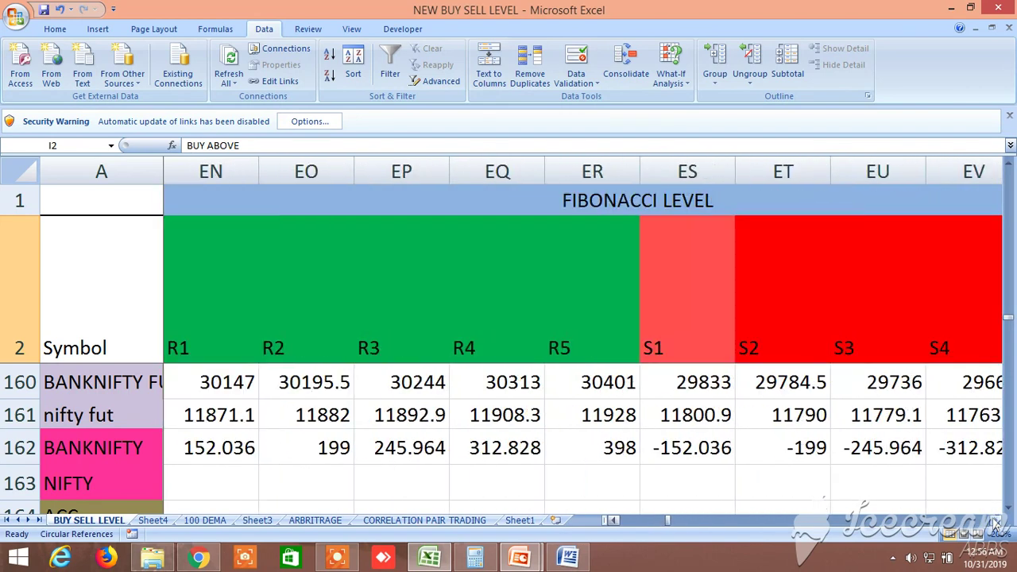
Step: Examine the FIBONACCI LEVEL resistance and support columns and the adjoining PIVOT POINT levels in the BANKNIFTY and nifty rows
left_click(995, 525)
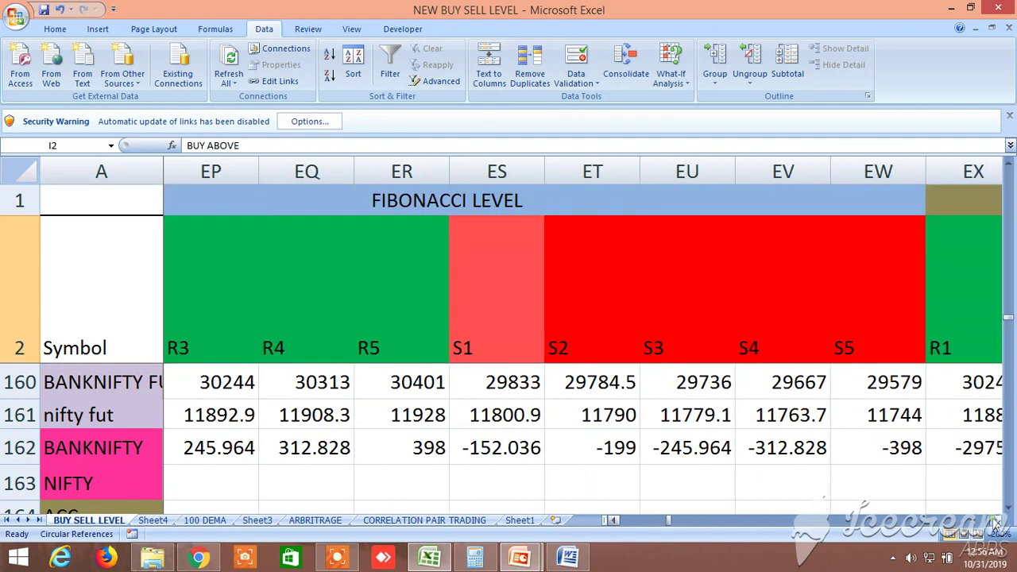
left_click(612, 519)
left_click(612, 520)
left_click(611, 519)
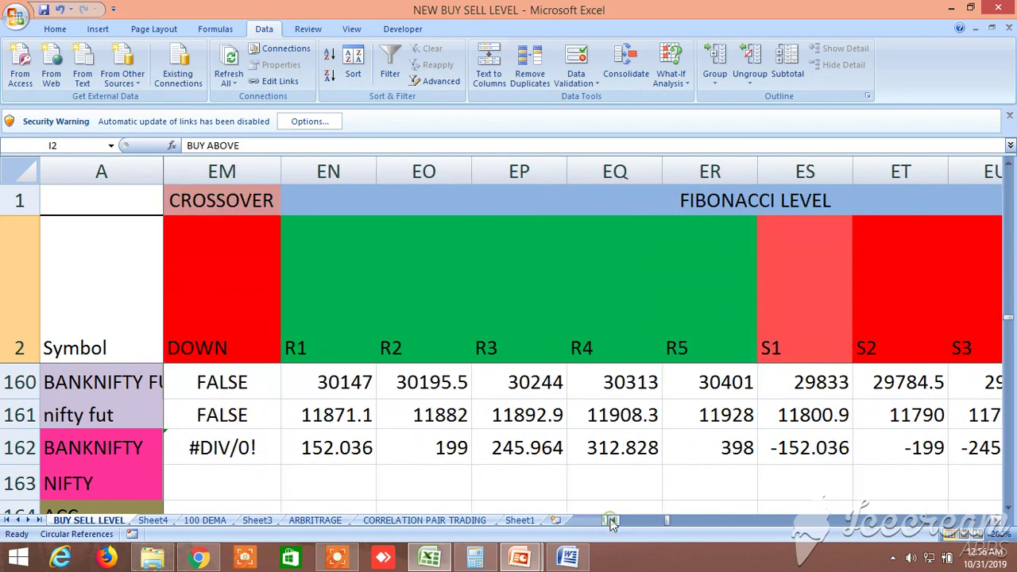
left_click(996, 521)
left_click(996, 521)
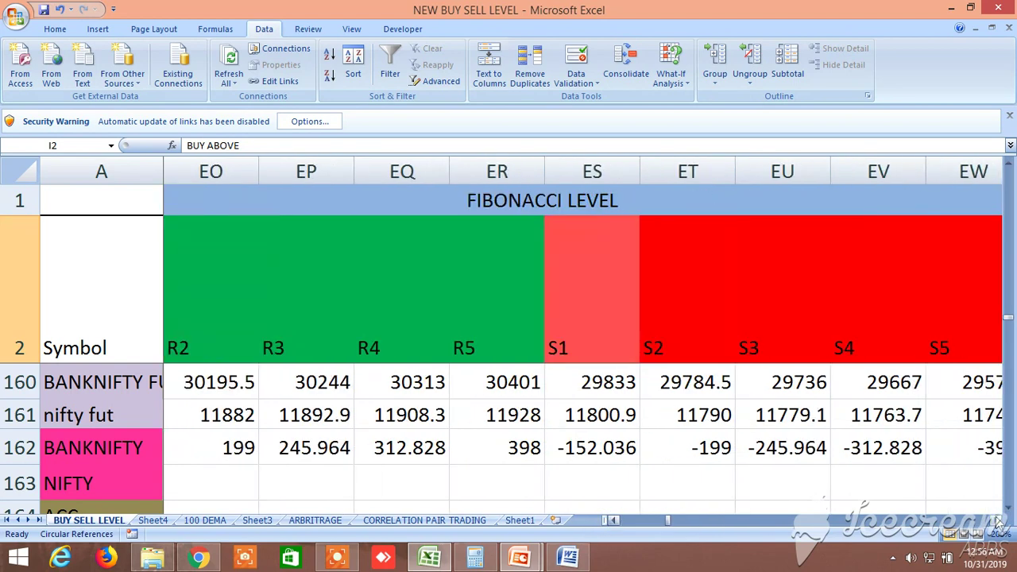
left_click(996, 521)
left_click(996, 521)
left_click(996, 521)
left_click(996, 521)
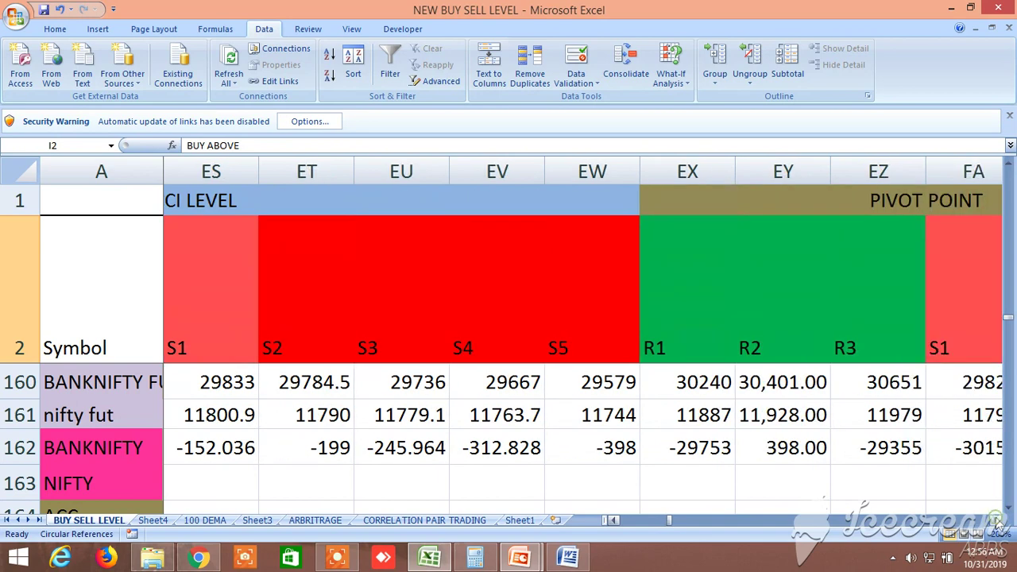
left_click(996, 521)
left_click(996, 521)
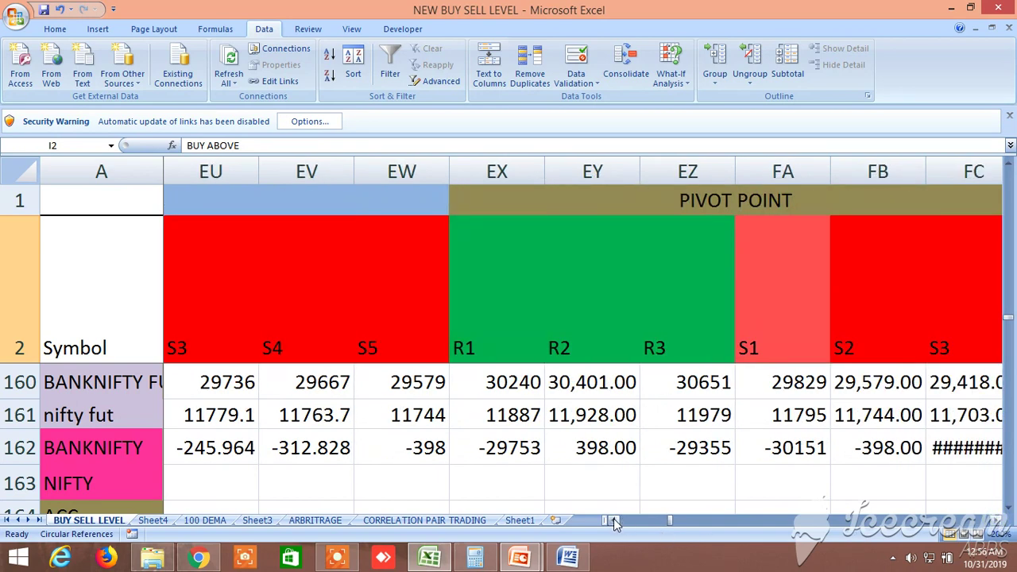
Step: Review the commodity rows around CRUDEOIL, NICKEL, COPPER, ZINC and LEAD, from the HIGH, LOW and CLOSE prices through to the PIVOT POINT columns
mouse_move(614, 521)
left_mouse_down()
mouse_move(656, 523)
mouse_move(612, 530)
left_mouse_up()
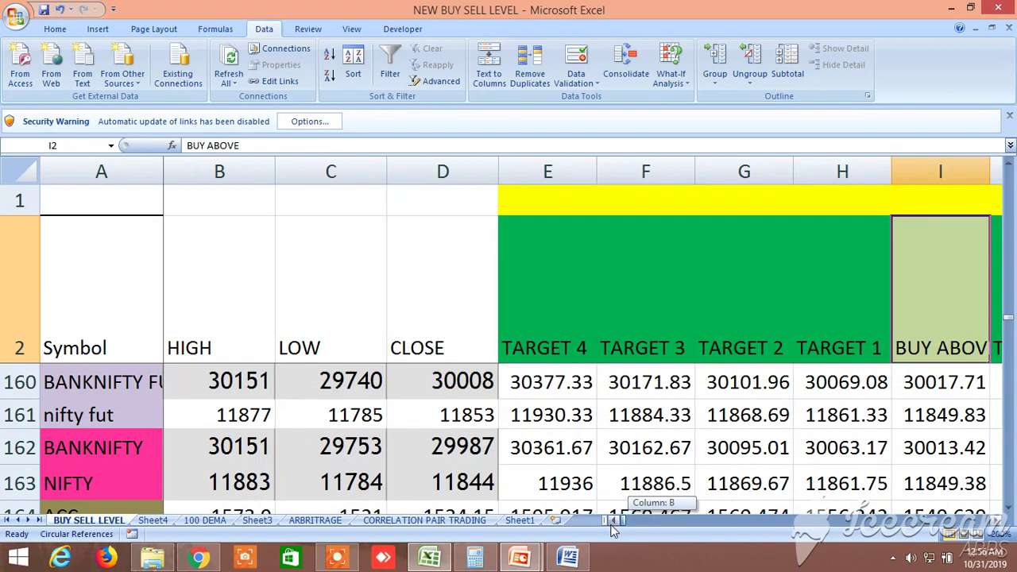
scroll(330, 448, "up", 2)
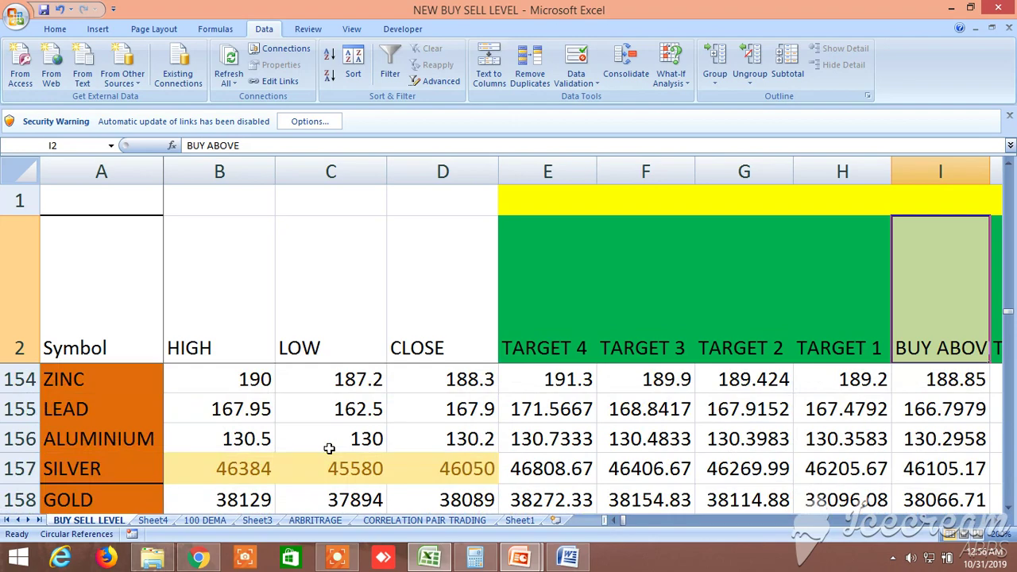
scroll(328, 449, "up", 1)
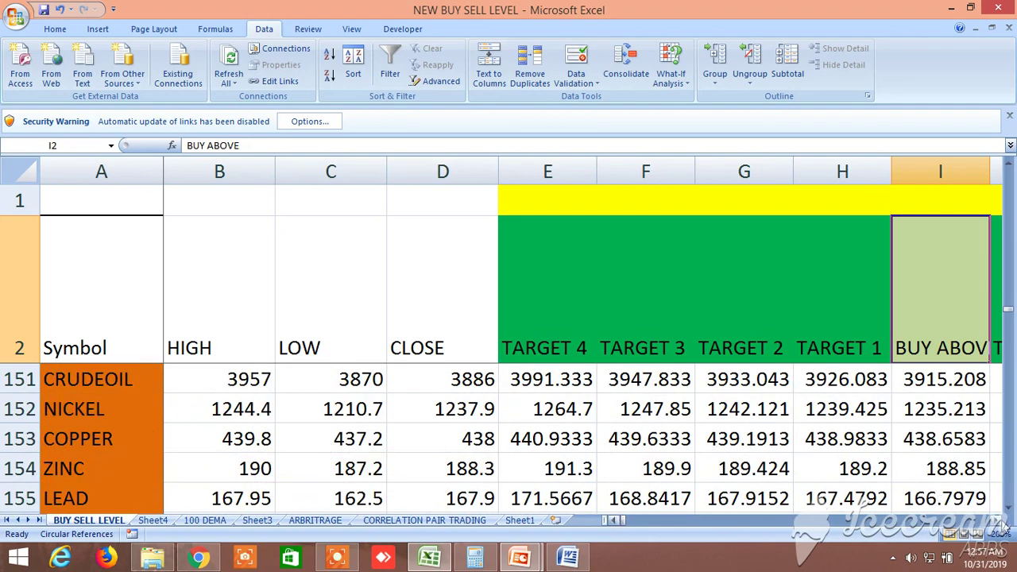
left_click_drag(998, 524, 995, 529)
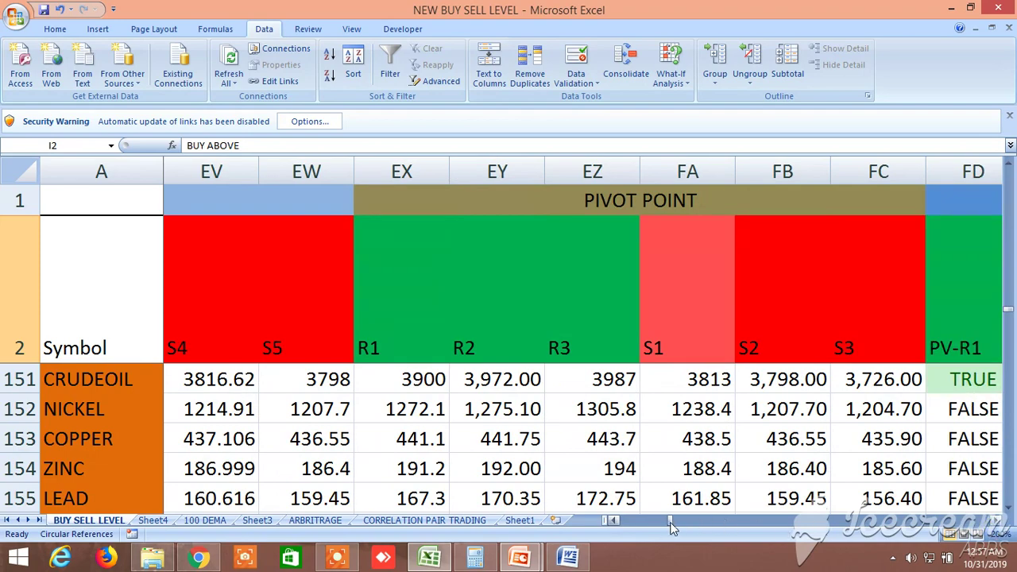
left_click_drag(672, 528, 618, 520)
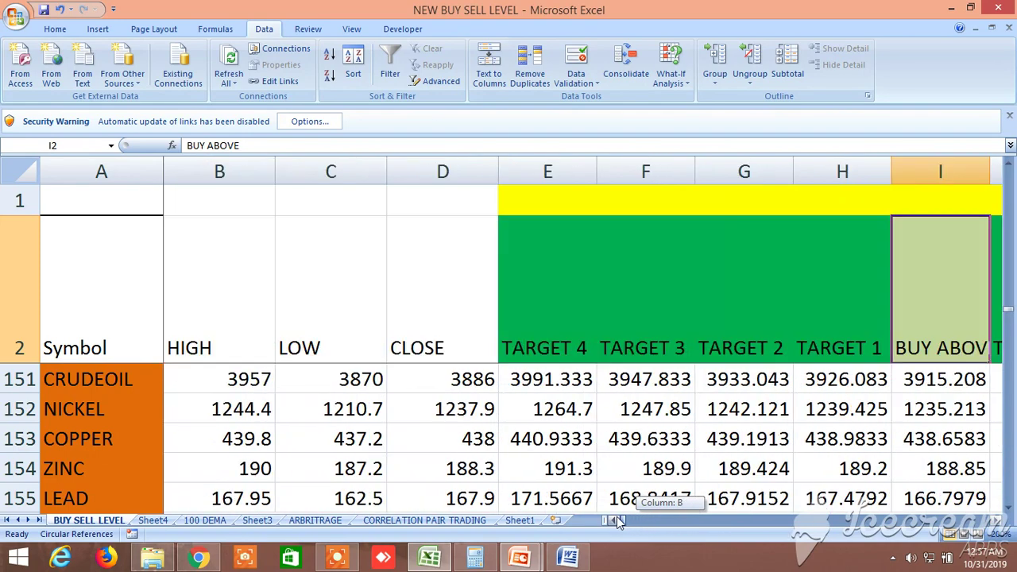
Step: Examine the BUY SELL LEVELS and the LTP target condition columns in the LEAD to NATURAL GAS rows
left_click(1007, 509)
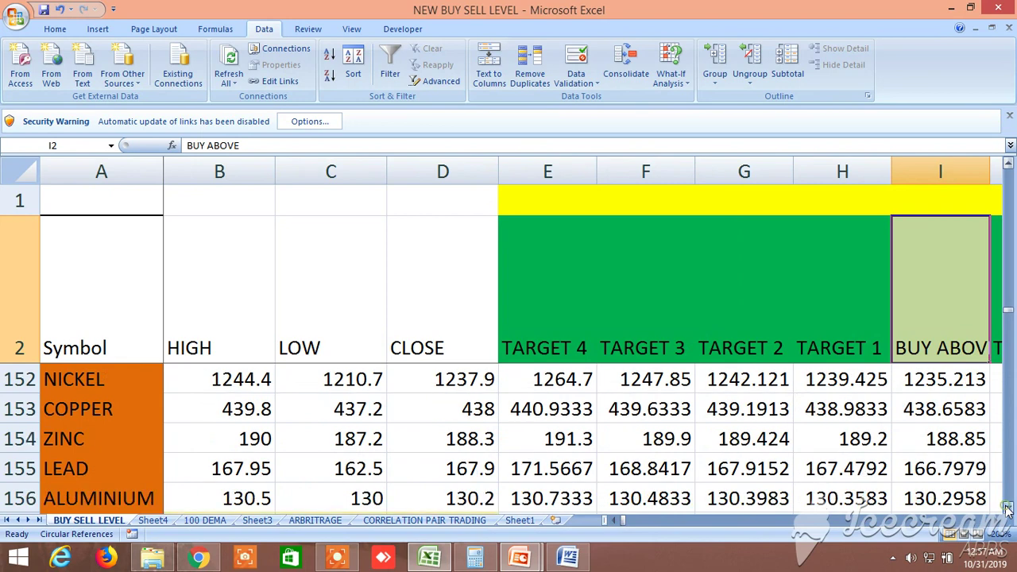
left_click(1007, 509)
left_click(1006, 509)
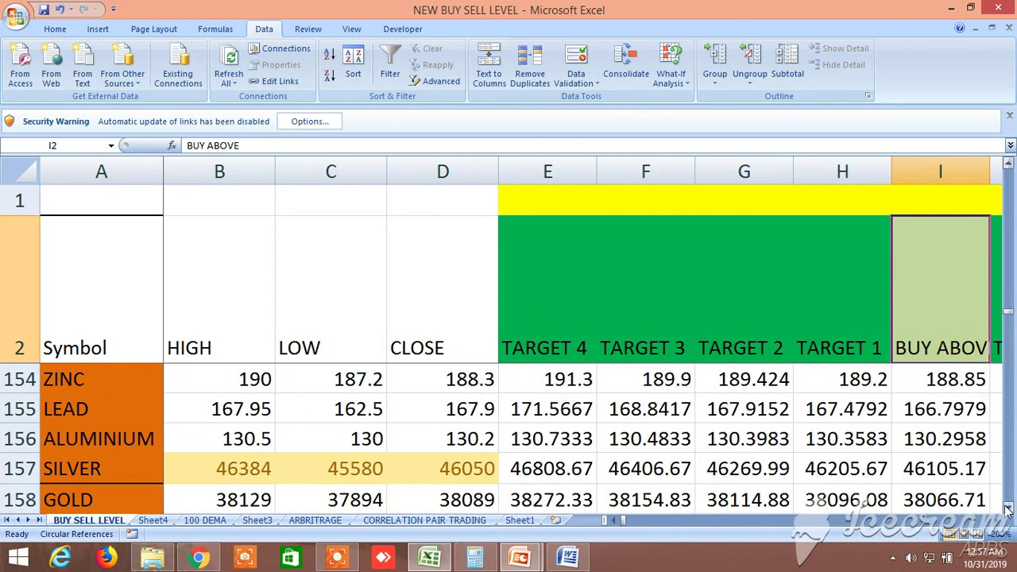
left_click(1006, 510)
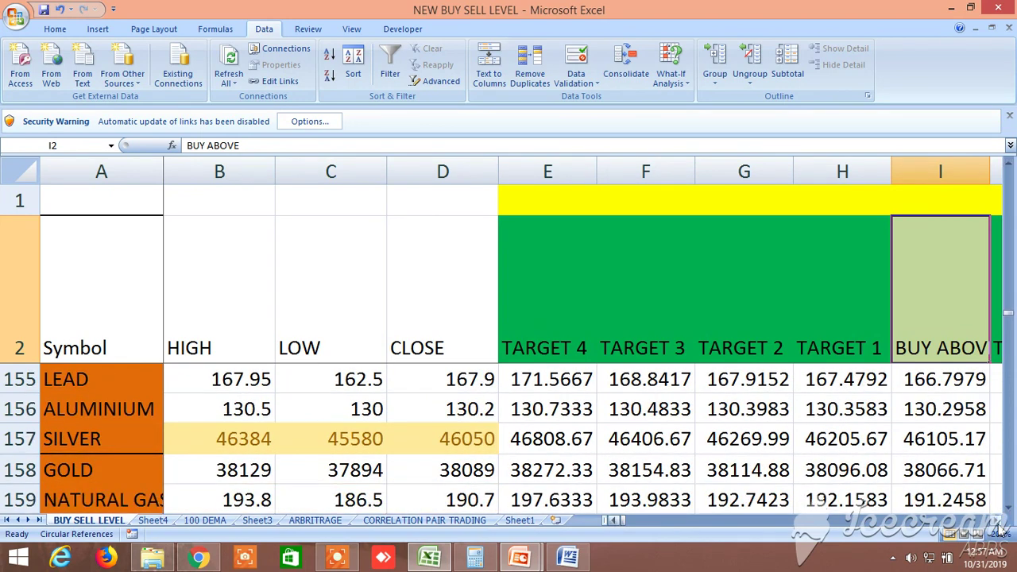
left_click(999, 521)
left_click(998, 522)
left_click(998, 521)
left_click(998, 521)
left_click(999, 521)
left_click(999, 521)
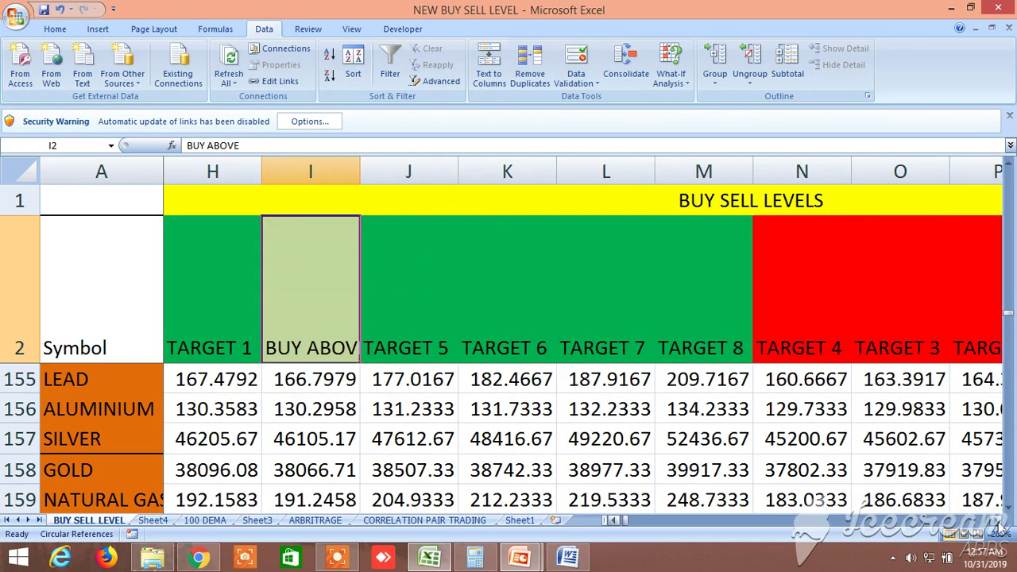
left_click(999, 521)
left_click(999, 521)
left_click(998, 521)
left_click(998, 521)
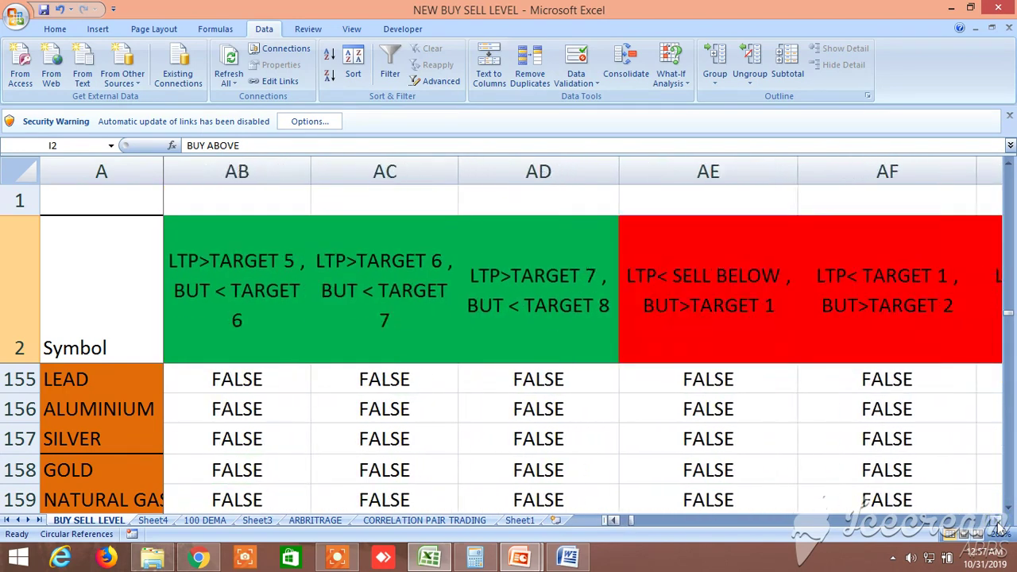
Step: Examine the advance/decline, volatility, delivery percentage, change in price and AVERAGE PRICES columns in the LEAD to NATURAL GAS rows
left_click(998, 521)
left_click(998, 521)
left_click(999, 521)
left_click(999, 521)
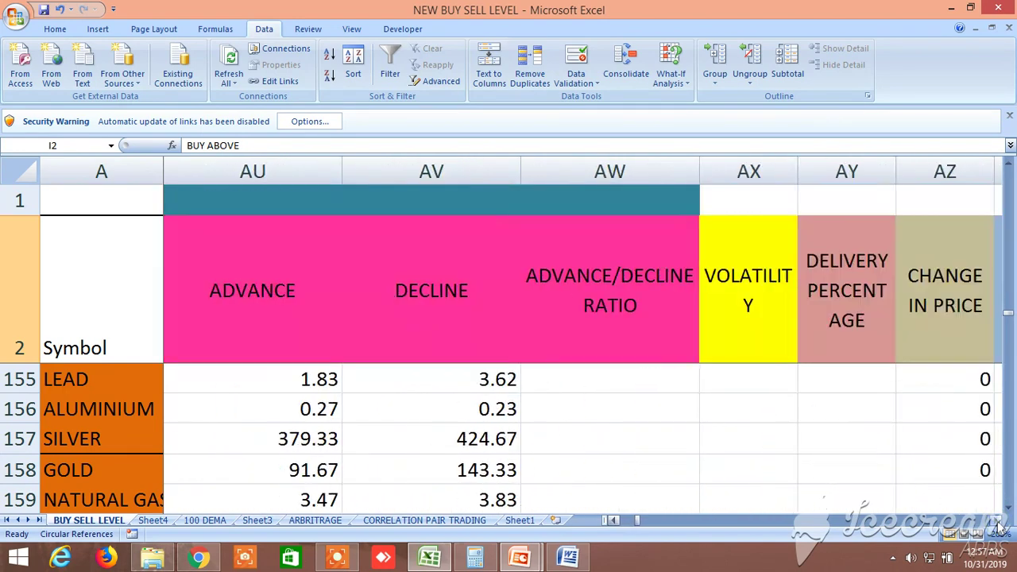
left_click(998, 521)
left_click(998, 521)
left_click(998, 521)
left_click(999, 521)
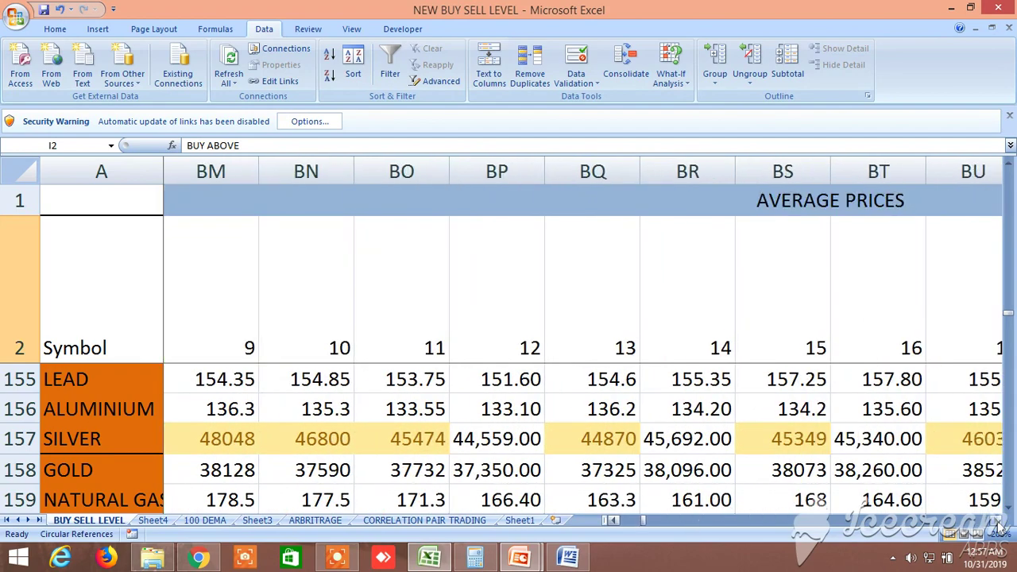
Step: Examine the moving averages, stochastic values and DEMA and EMA cross signals in the LEAD to NATURAL GAS rows
left_click(999, 521)
left_click(999, 521)
left_click(998, 521)
left_click(998, 521)
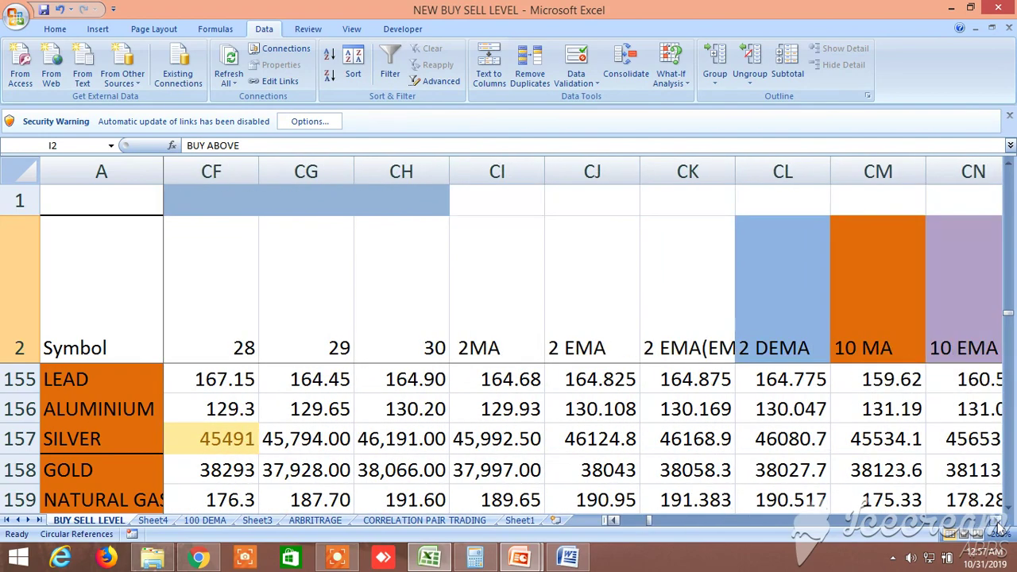
left_click(999, 521)
left_click(999, 521)
left_click(998, 521)
left_click(998, 521)
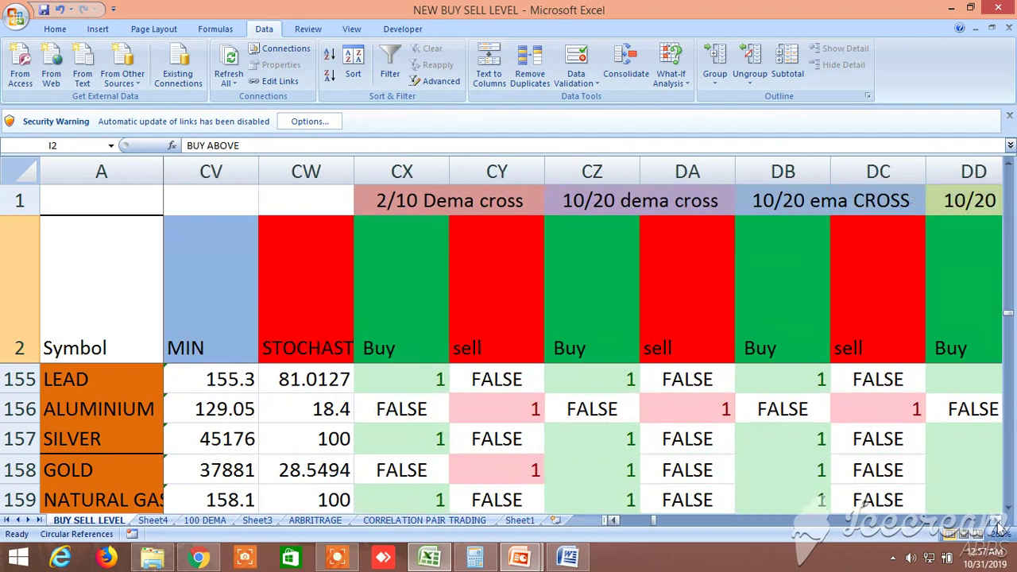